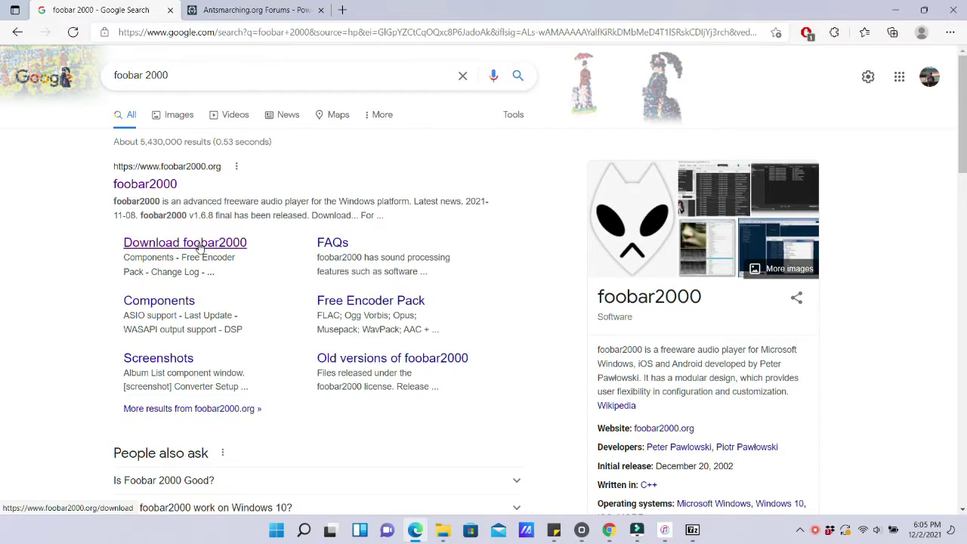
Download foobar2000_v1.6.8.exe from the official foobar2000 site in Edge and open the installer
left_click(200, 242)
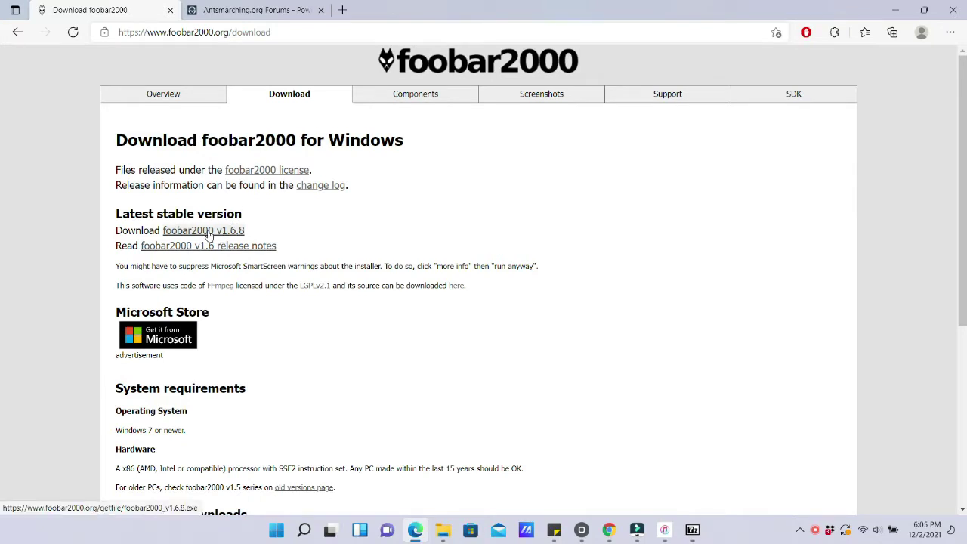
left_click(209, 232)
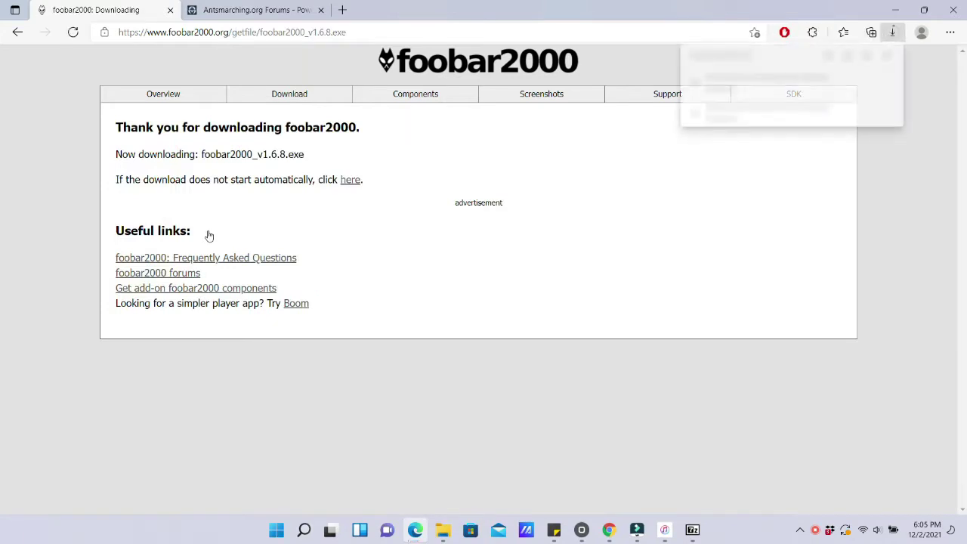
mouse_move(707, 89)
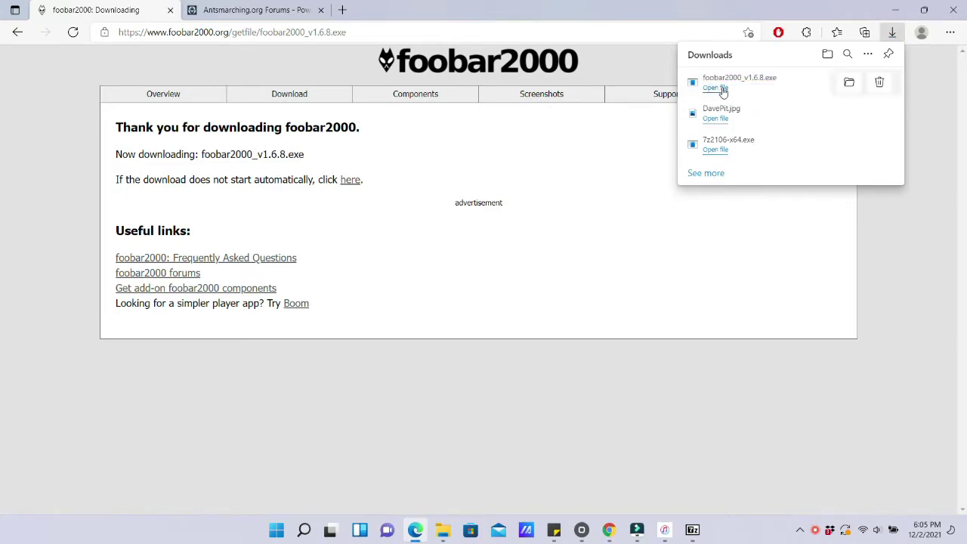
left_click(719, 90)
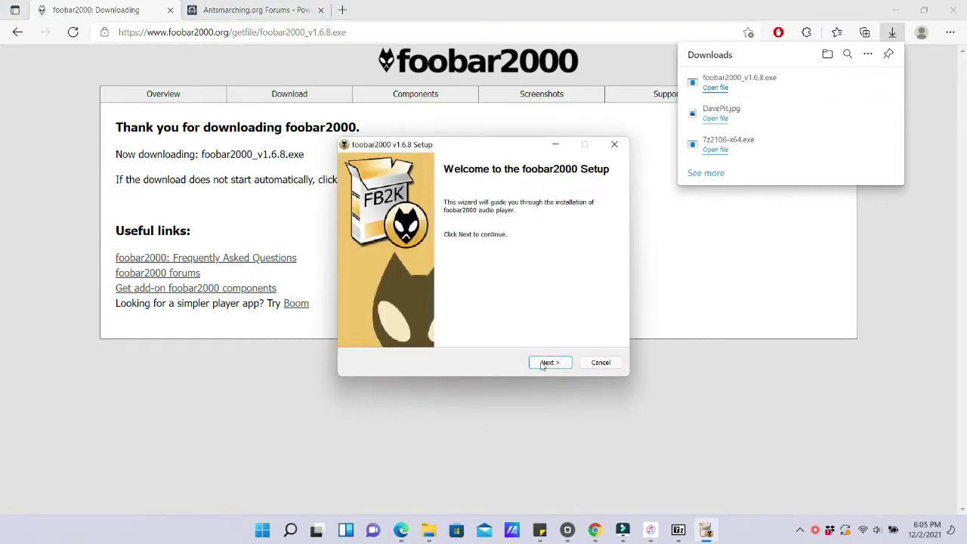
Do a standard foobar2000 v1.6.8 install to C:\Program Files (x86)\foobar2000, launch it, dismiss Quick Appearance Setup
left_click(549, 362)
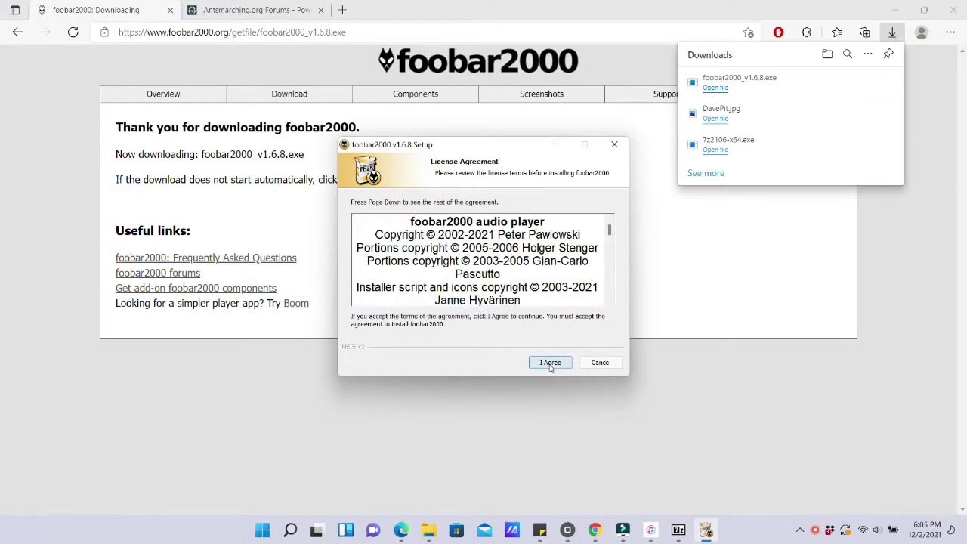
left_click(549, 362)
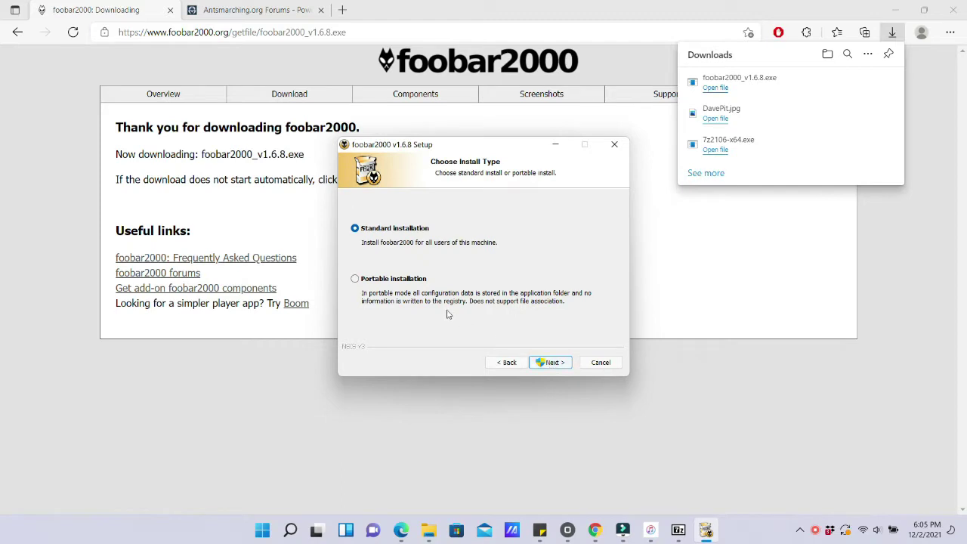
left_click(550, 363)
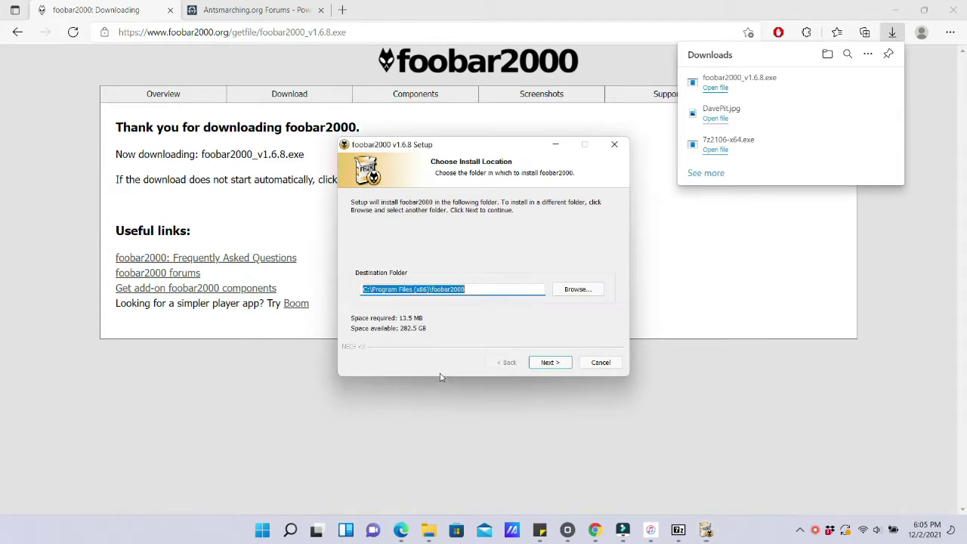
left_click(549, 366)
left_click(550, 363)
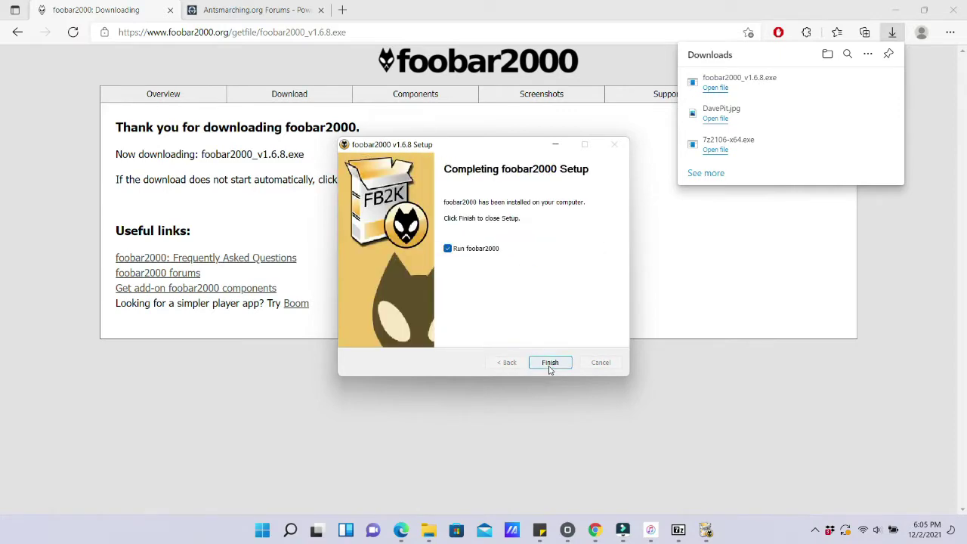
left_click(549, 364)
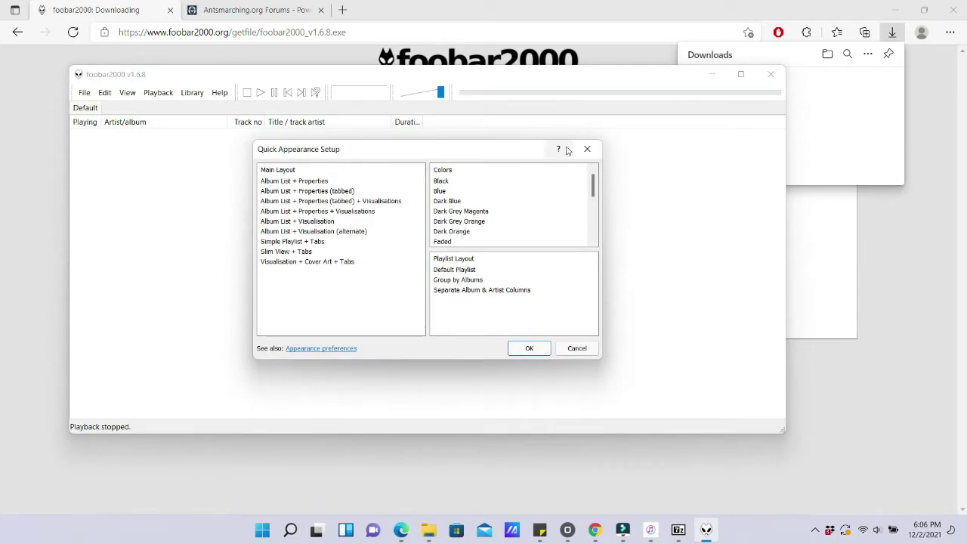
left_click(590, 153)
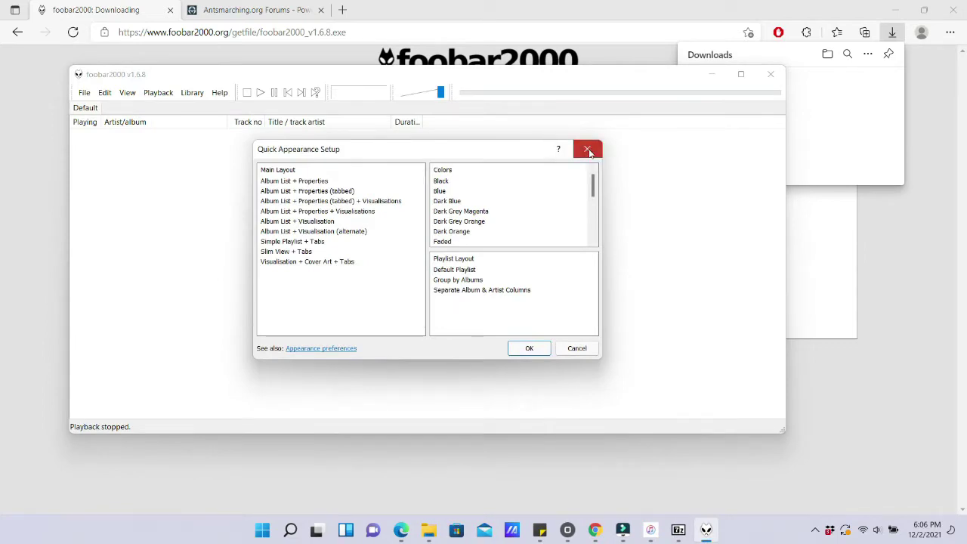
Minimize foobar2000 and go back in Edge to the foobar2000 search results
left_click(712, 77)
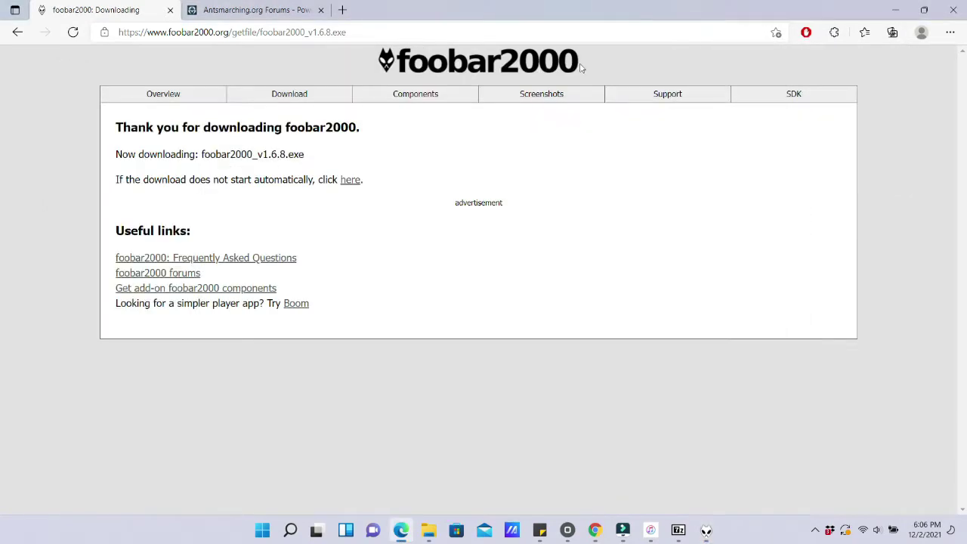
left_click(17, 32)
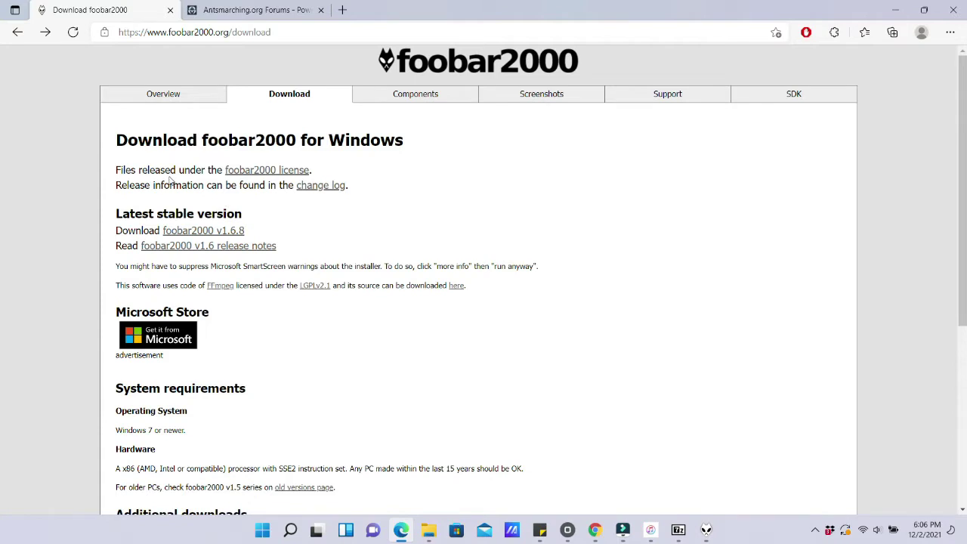
left_click(17, 32)
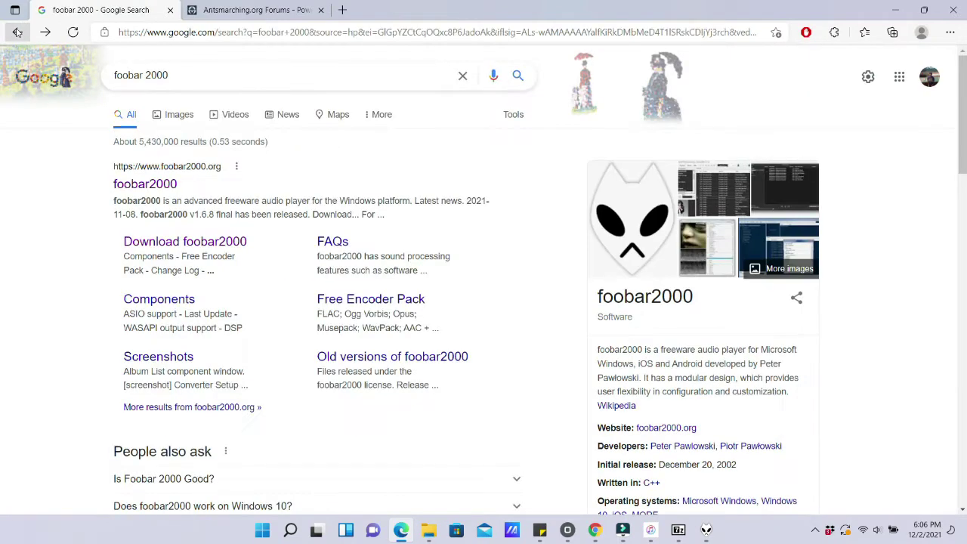
left_click_drag(453, 308, 315, 303)
left_click(290, 308)
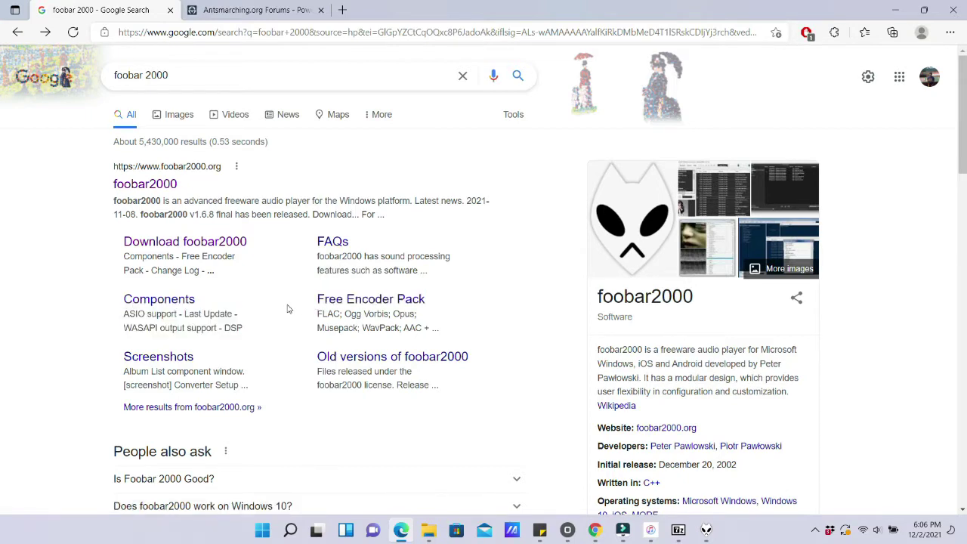
Download Free_Encoder_Pack-2021-01-26.exe from the Free Encoder Pack page and run it
left_click(362, 303)
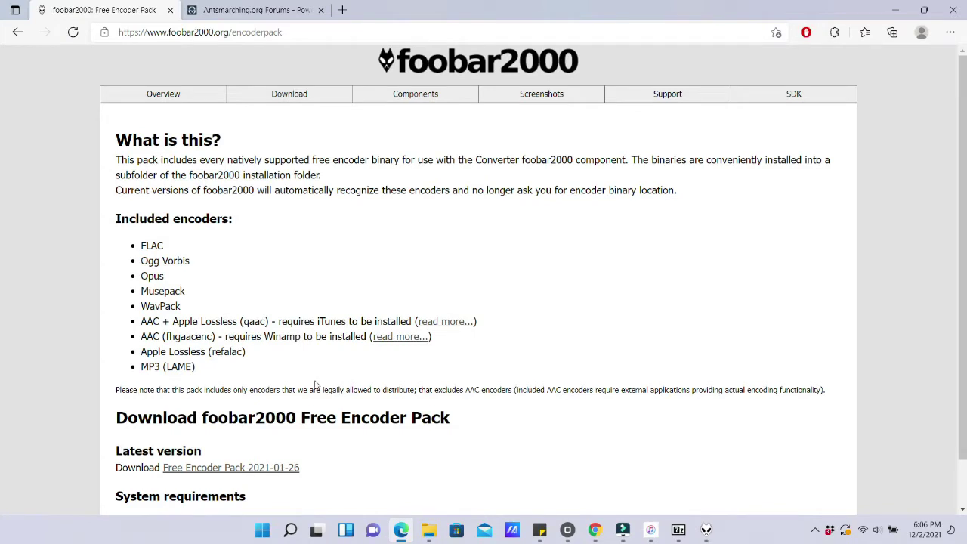
left_click(243, 468)
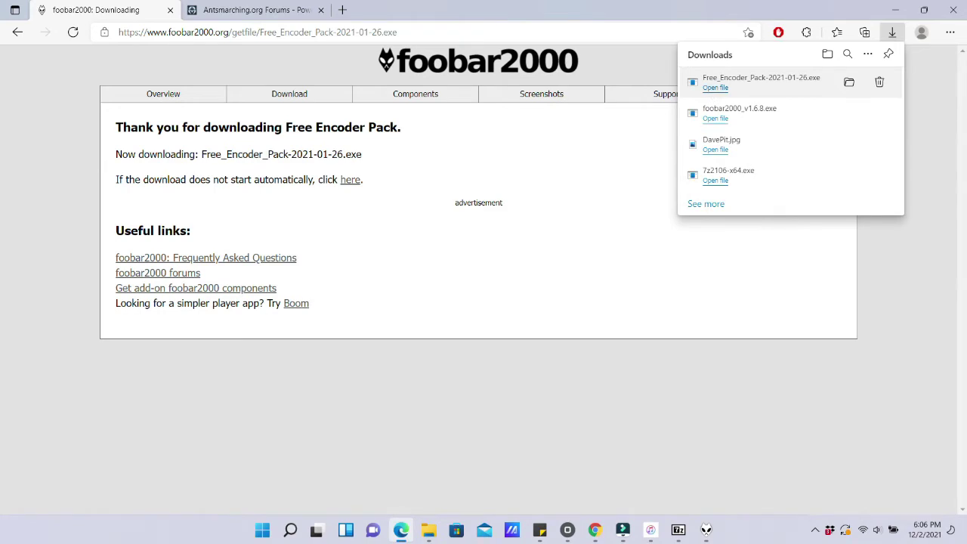
left_click(716, 87)
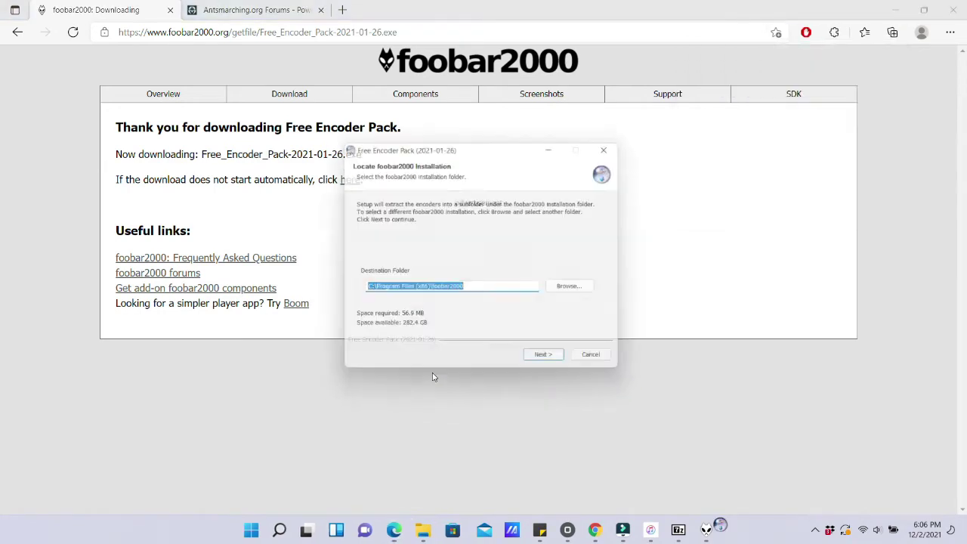
Install all Free Encoder Pack encoders into C:\Program Files (x86)\foobar2000\encoders and close the installer
left_click(541, 364)
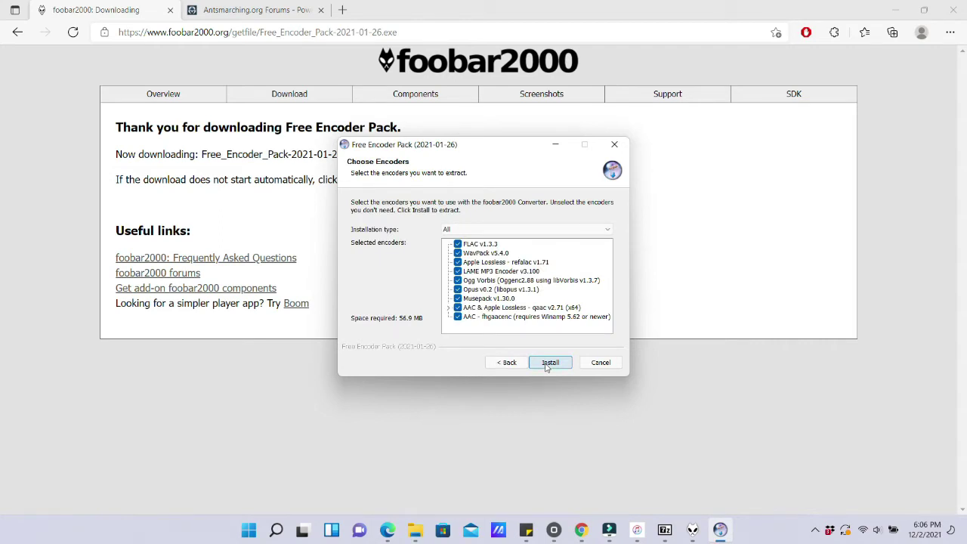
left_click(548, 364)
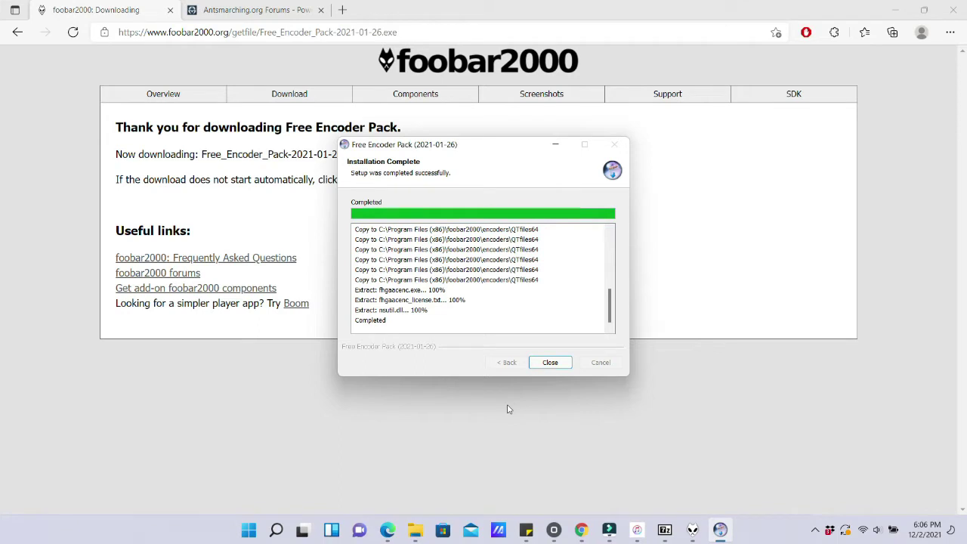
left_click(550, 362)
Restore the foobar2000 window and choose File > Add files... to open the Add Files dialog
left_click(705, 530)
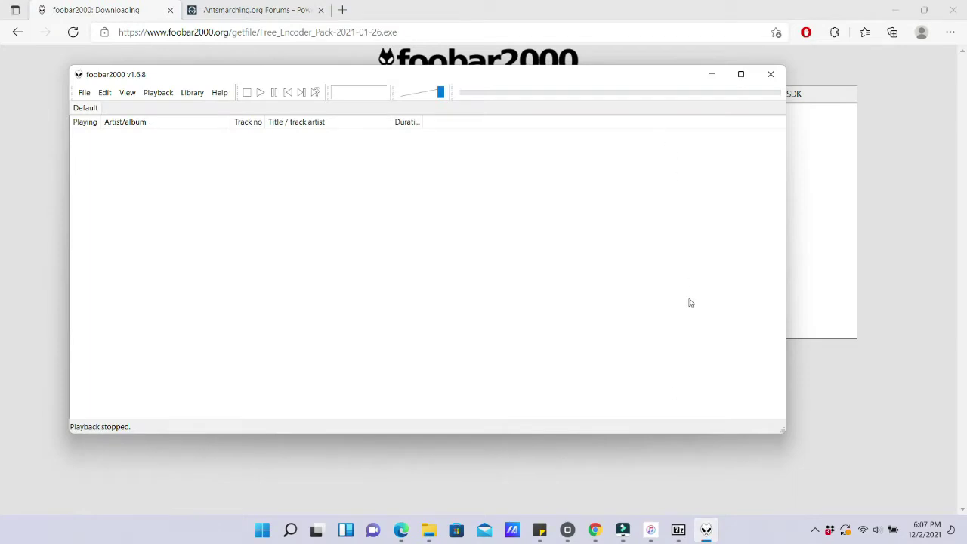
left_click(88, 95)
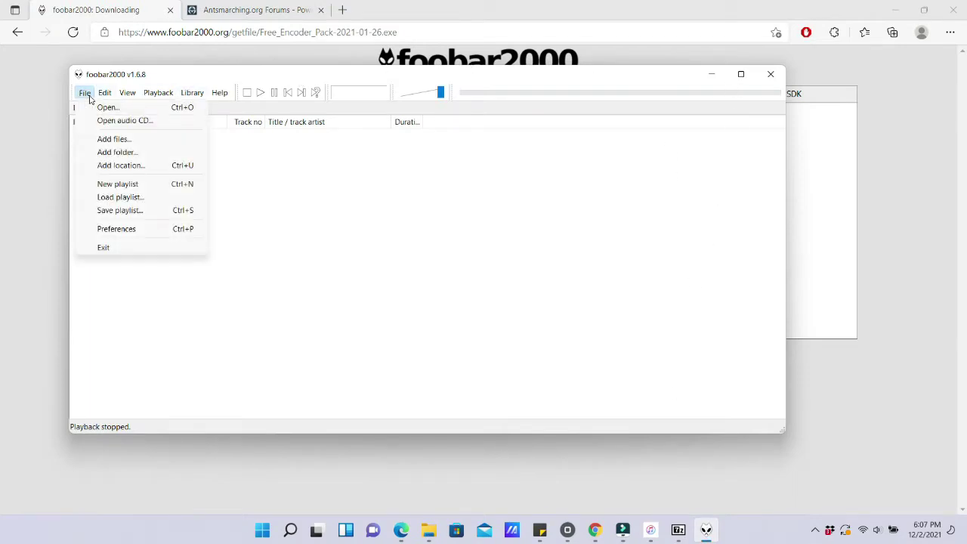
left_click(89, 98)
left_click(90, 96)
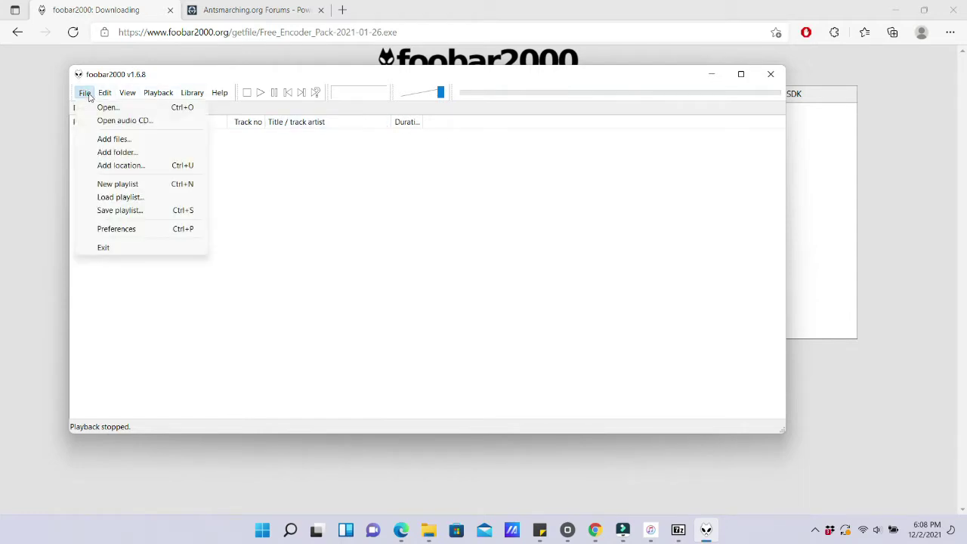
left_click(103, 141)
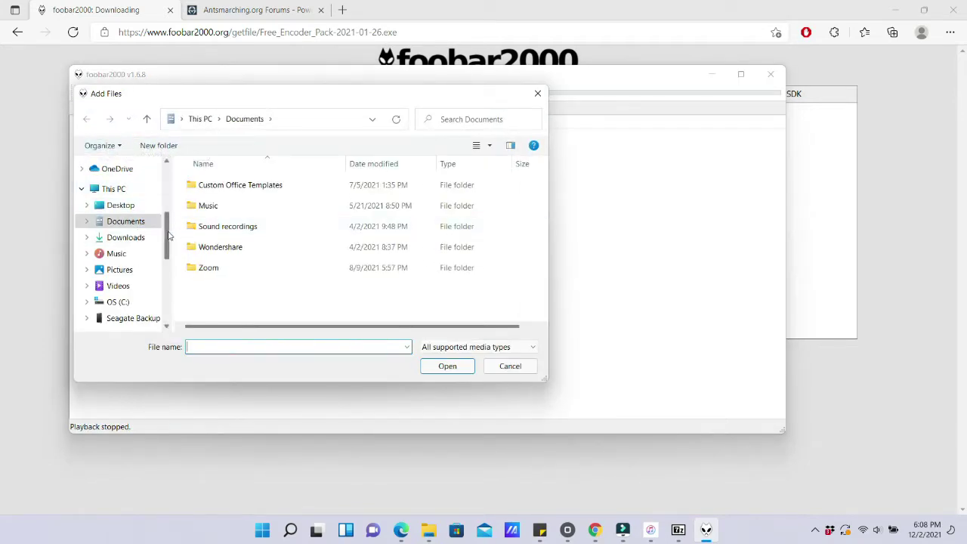
Browse to E:\Music\I Tunes\D\Dave Matthews Band\dmb2016-06-10.mg21.flac16MANSFIELD in Add Files
scroll(166, 243, "down", 1)
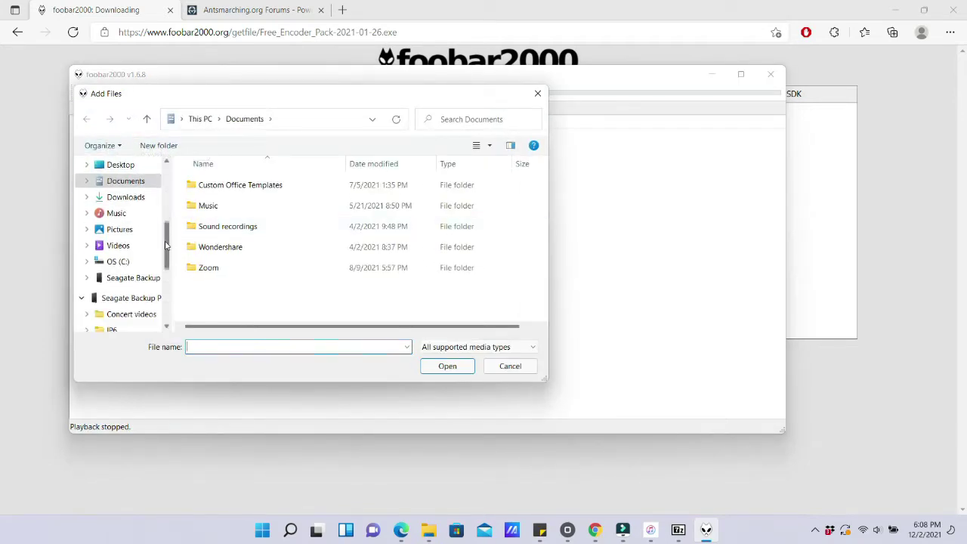
left_click(135, 277)
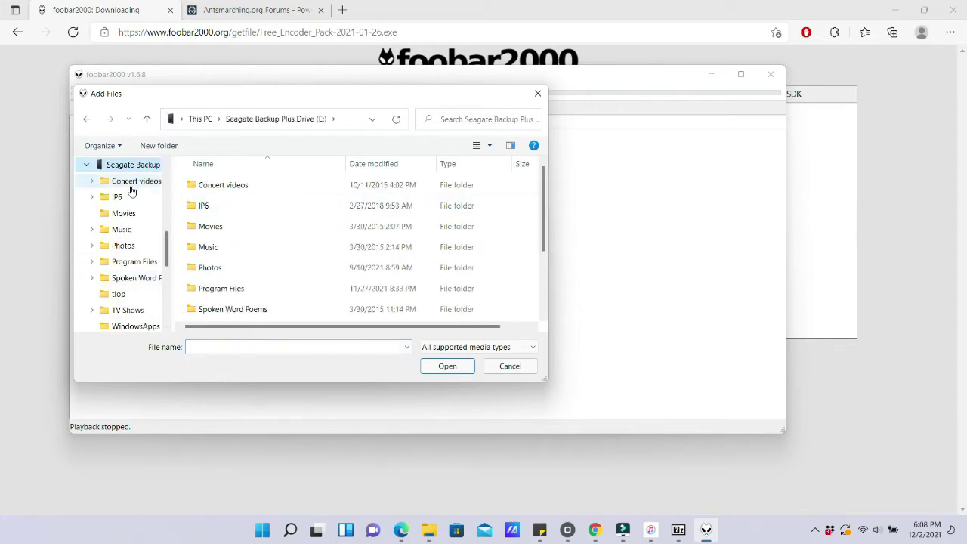
double_click(201, 249)
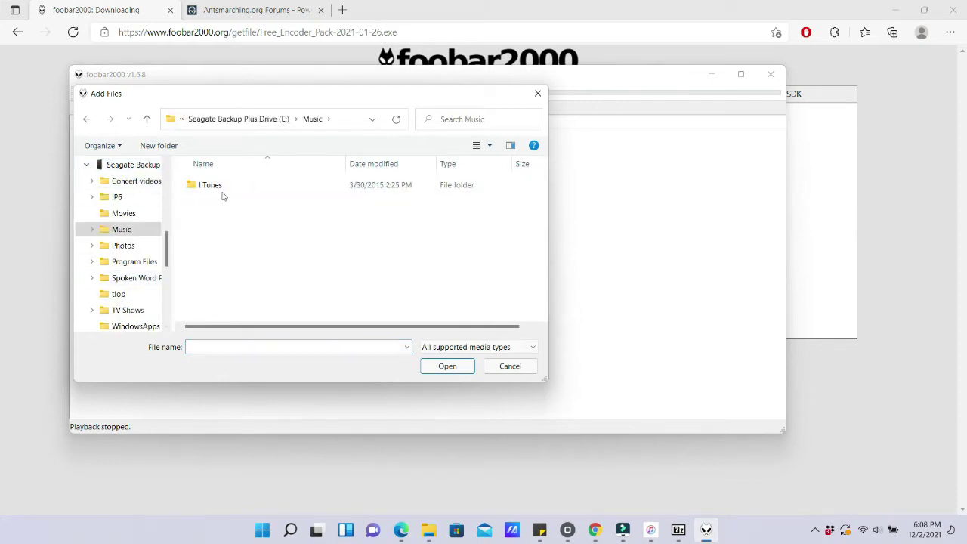
double_click(218, 187)
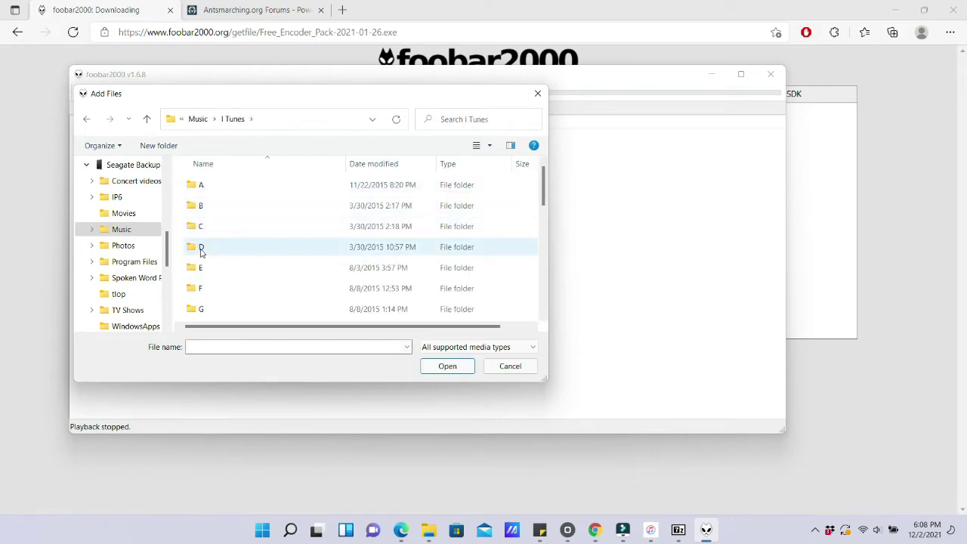
double_click(201, 249)
double_click(225, 249)
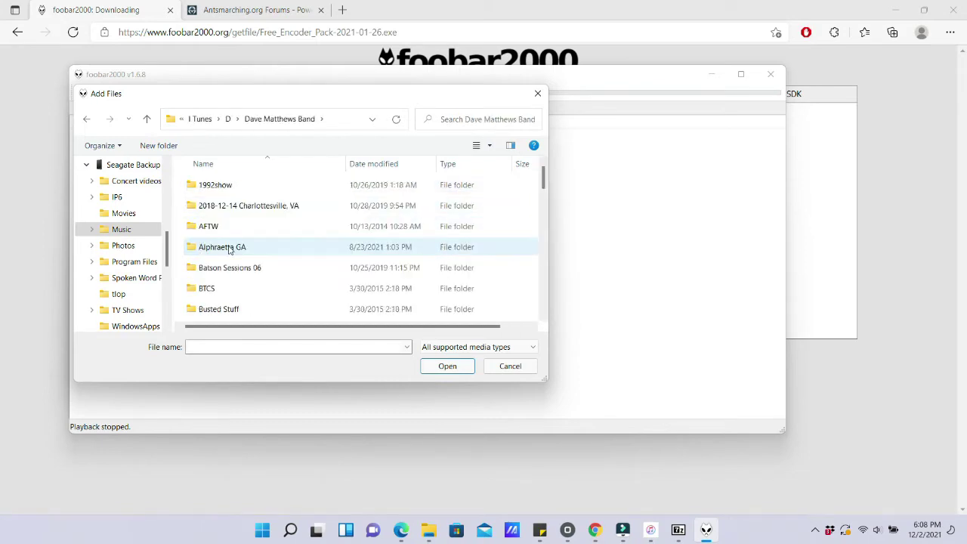
left_click_drag(545, 181, 546, 228)
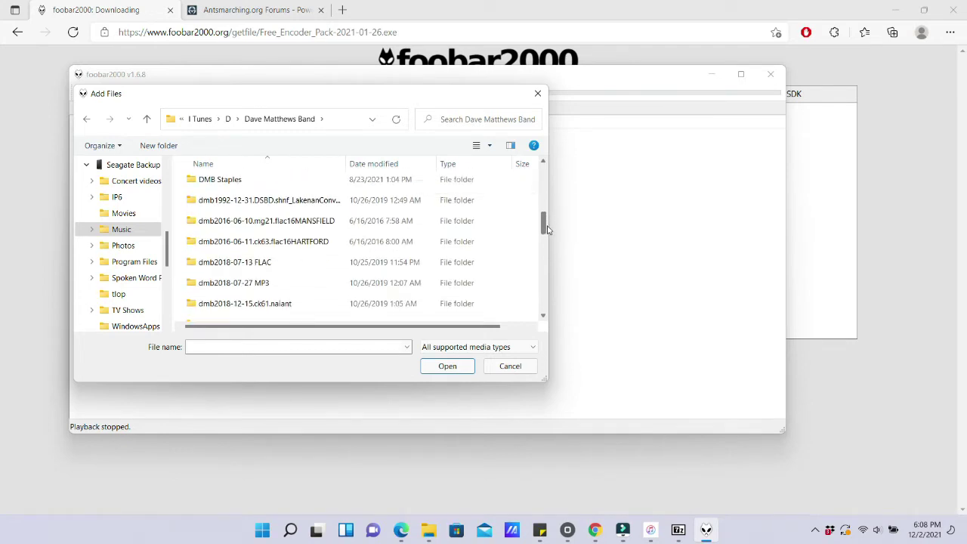
double_click(246, 225)
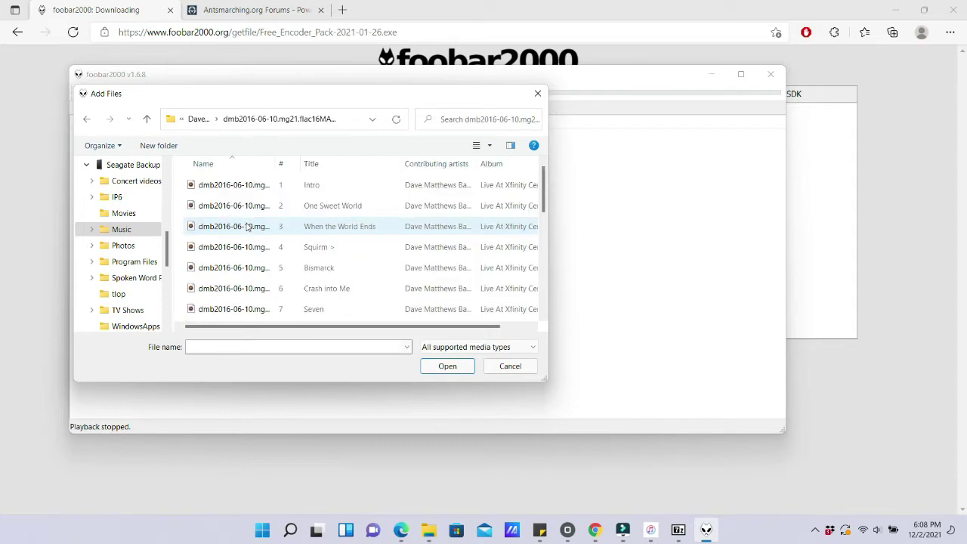
Select tracks 1–22, Intro through Tripping Billies, and add them to the playlist
left_click(213, 187)
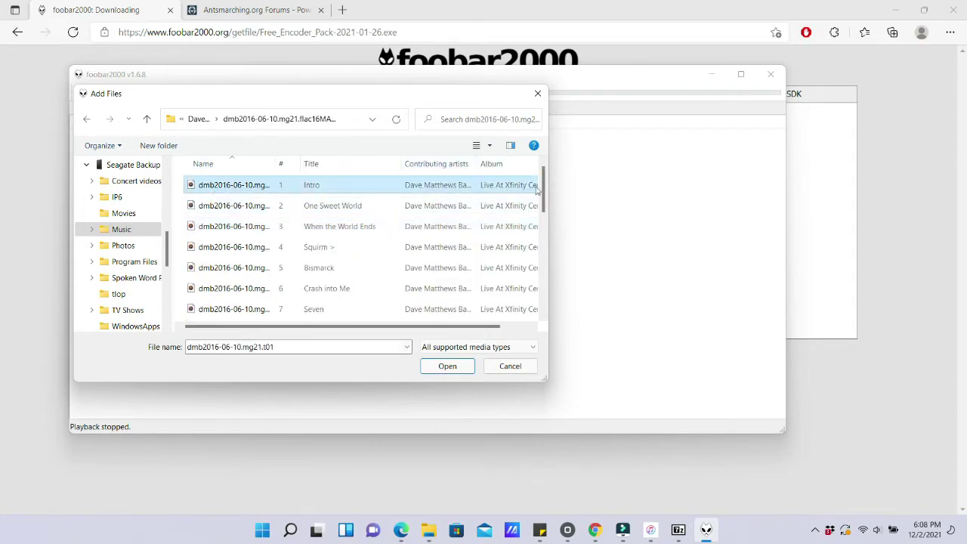
left_click_drag(547, 195, 544, 294)
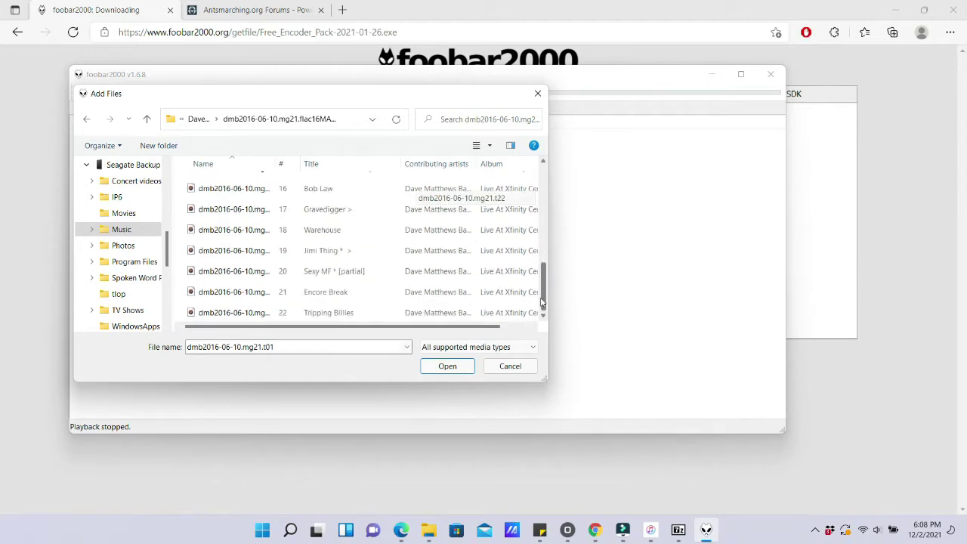
left_click(267, 314, "shift")
left_click(447, 365)
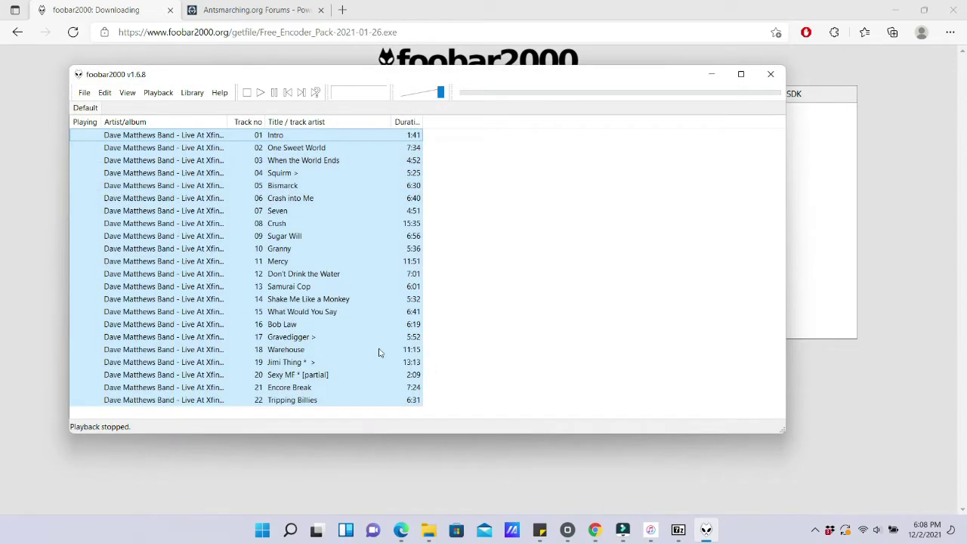
Open Convert > Quick convert for the 22 selected tracks and pick Apple Lossless
right_click(231, 287)
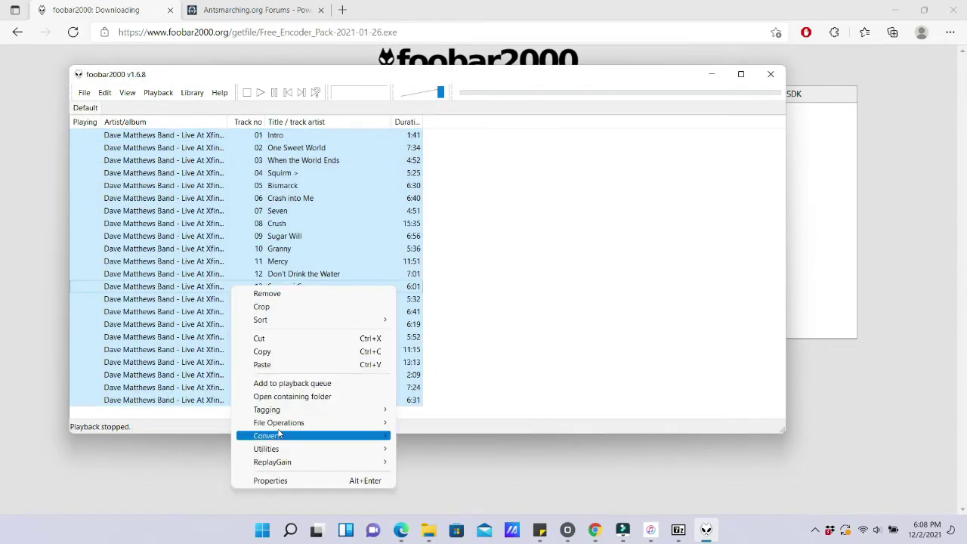
mouse_move(280, 435)
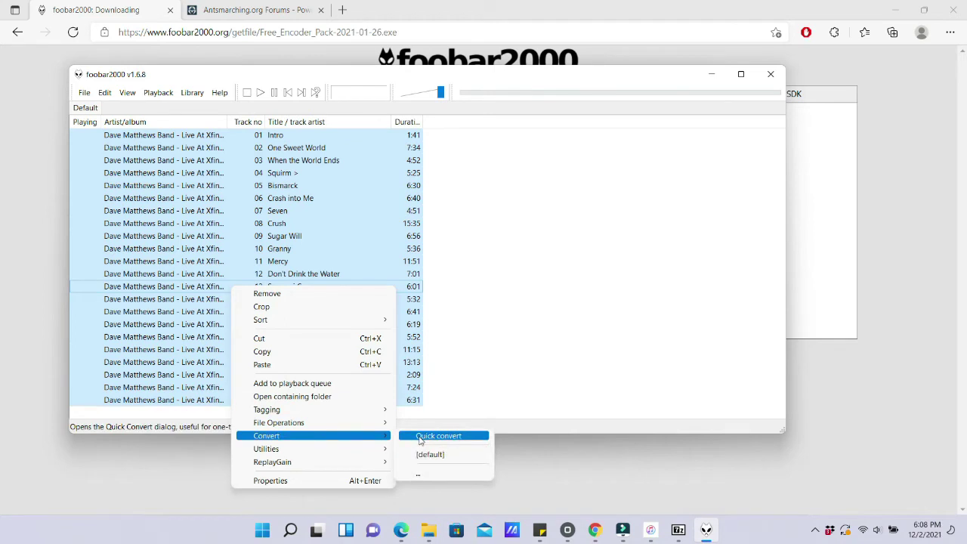
left_click(421, 438)
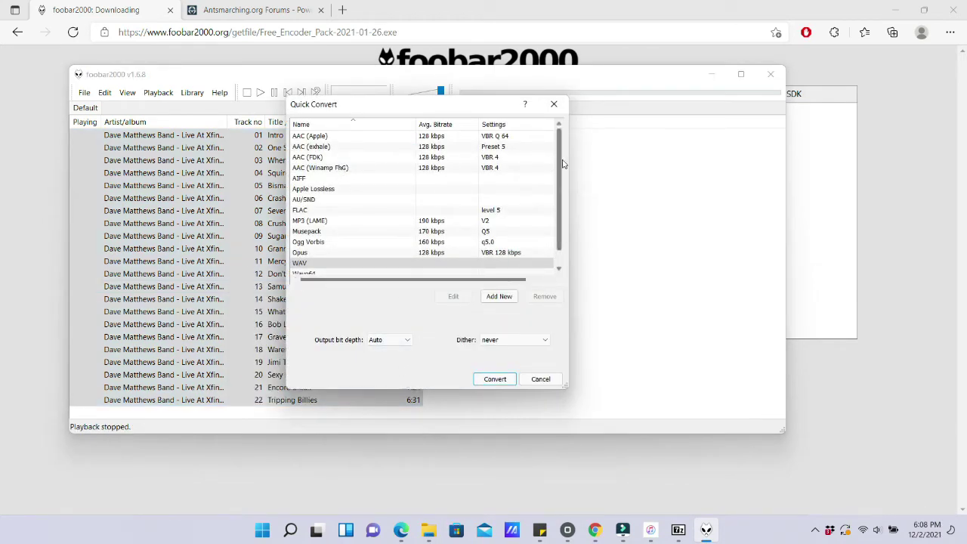
mouse_move(561, 163)
left_mouse_down()
mouse_move(562, 202)
mouse_move(558, 162)
mouse_move(560, 177)
left_mouse_up()
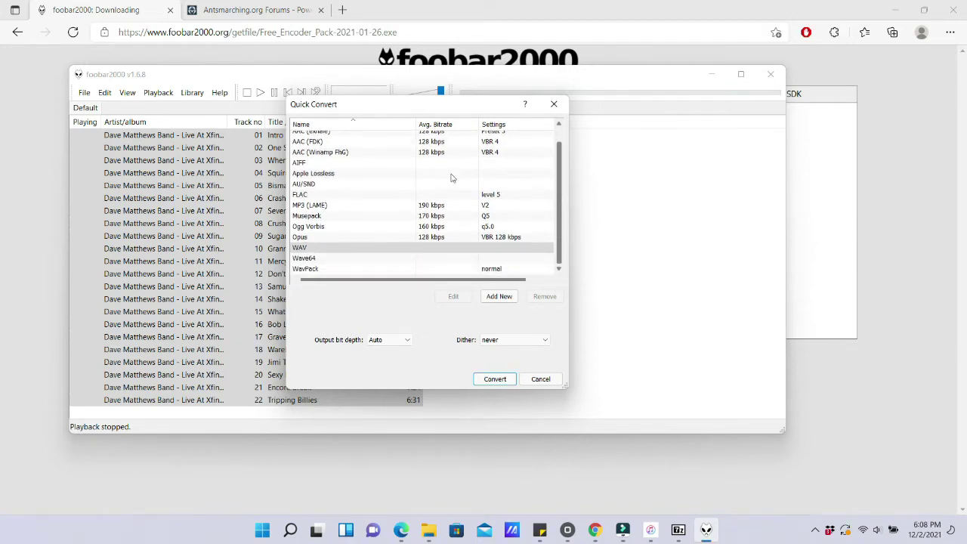
left_click(314, 174)
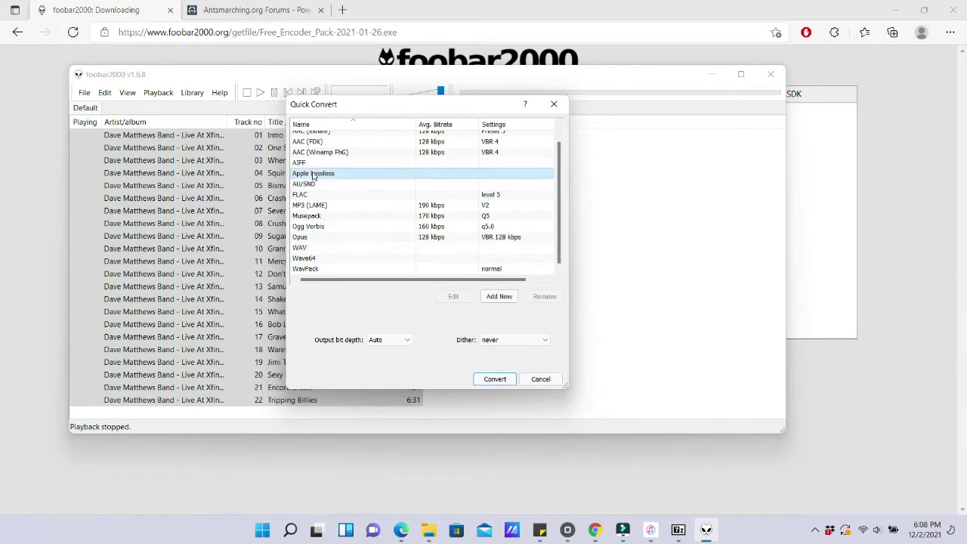
Start the Apple Lossless conversion with output to the dmb2016-06-10.mg21.flac16MANSFIELD folder
left_click(493, 379)
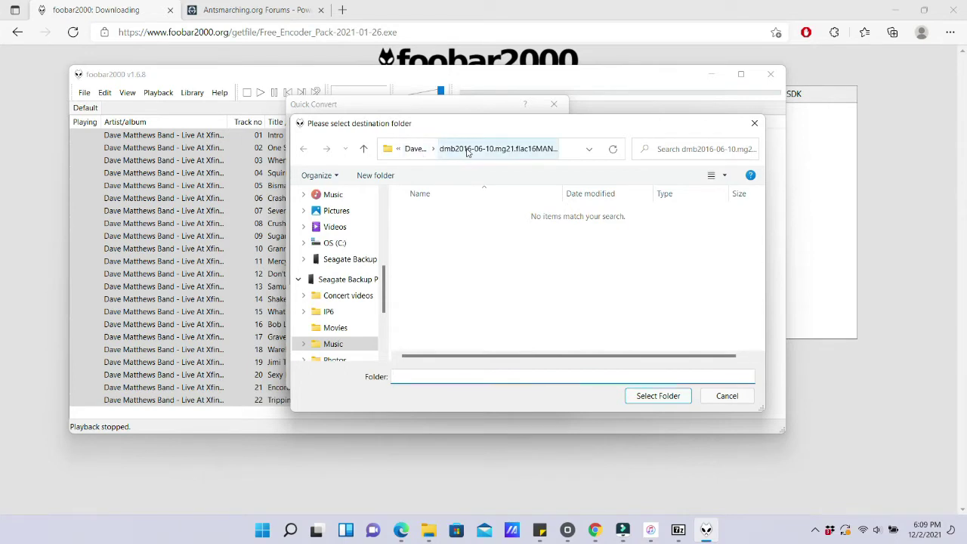
left_click(413, 150)
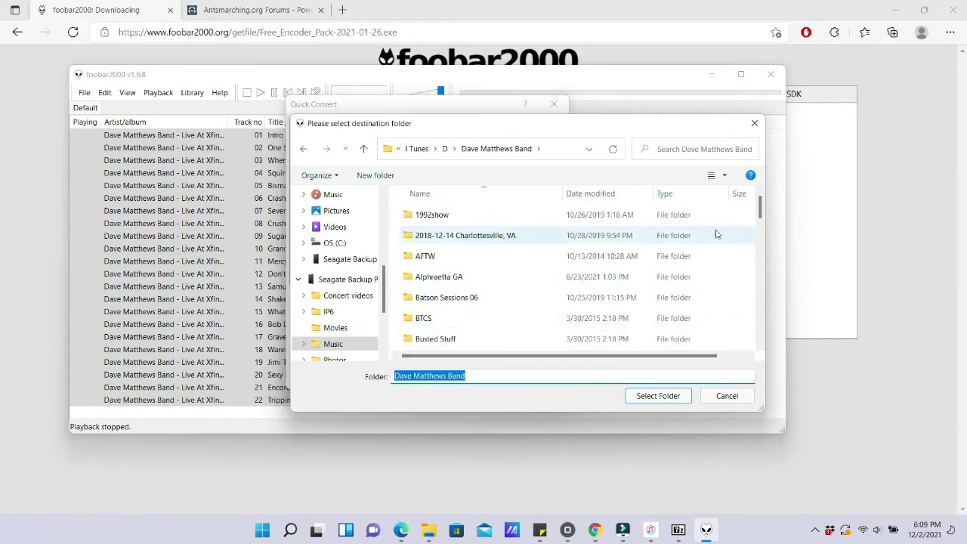
left_click_drag(760, 208, 760, 255)
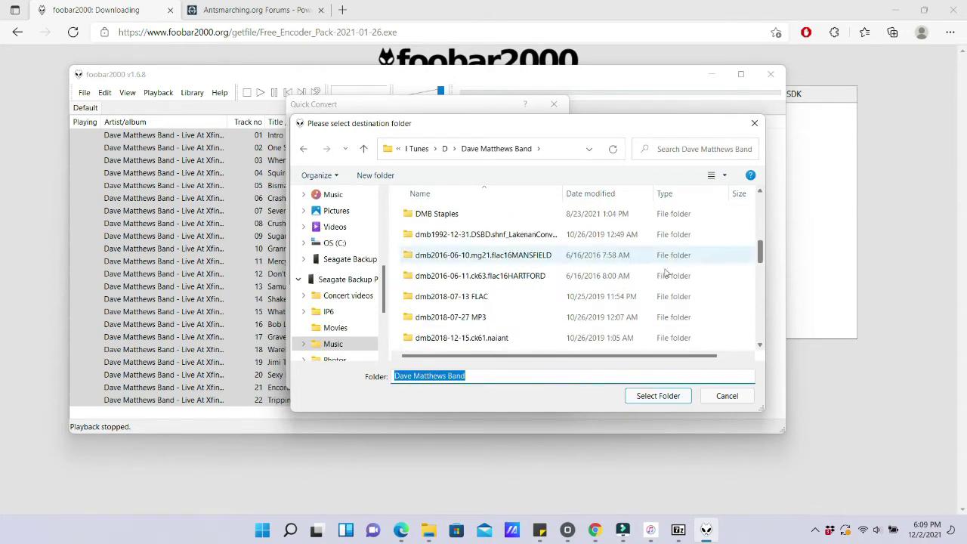
double_click(512, 260)
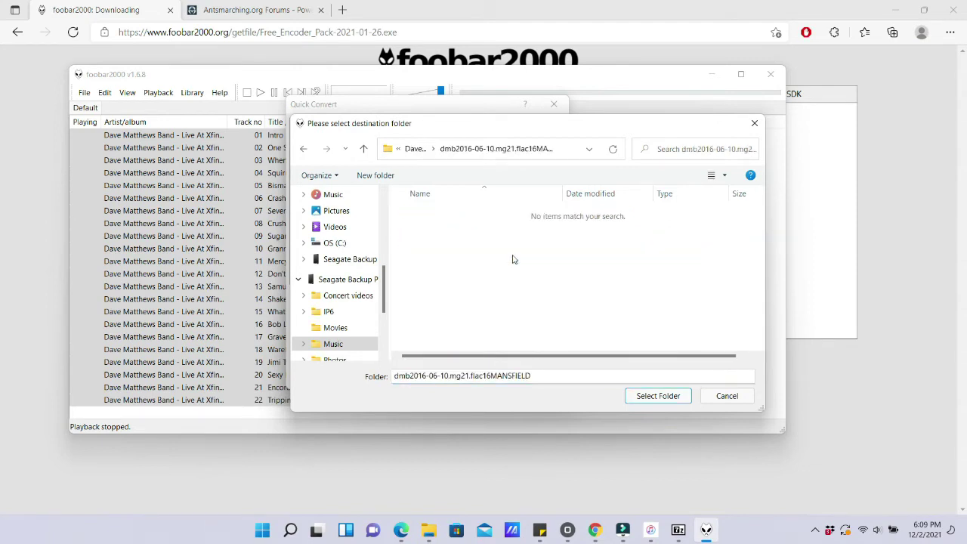